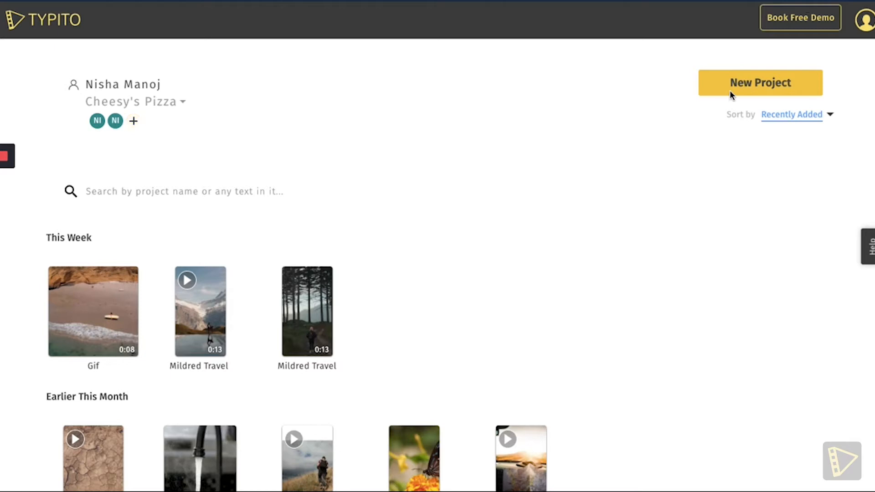
- Create a new project in the Twitter 1:1 Square format with the eight-second clip of the woman in red
{"action": "left_click", "coordinate": [742, 88]}
{"action": "scroll", "coordinate": [515, 372], "scroll_direction": "down", "scroll_amount": 20}
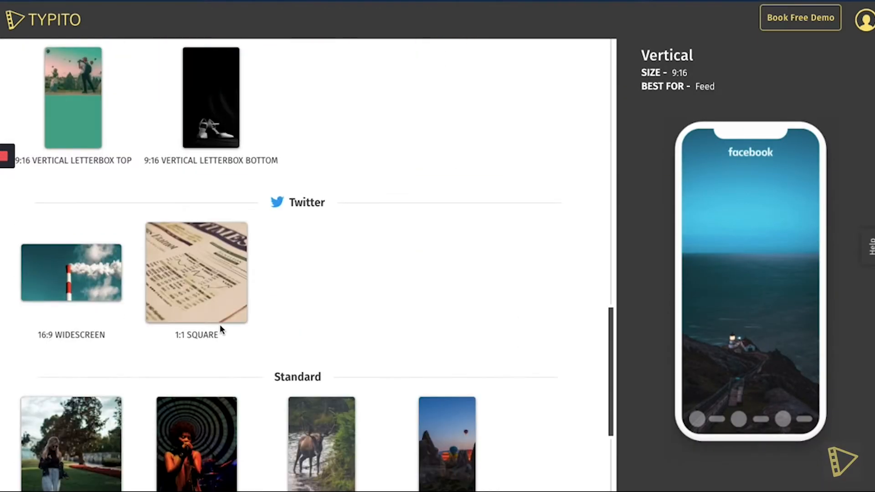
{"action": "left_click", "coordinate": [205, 283]}
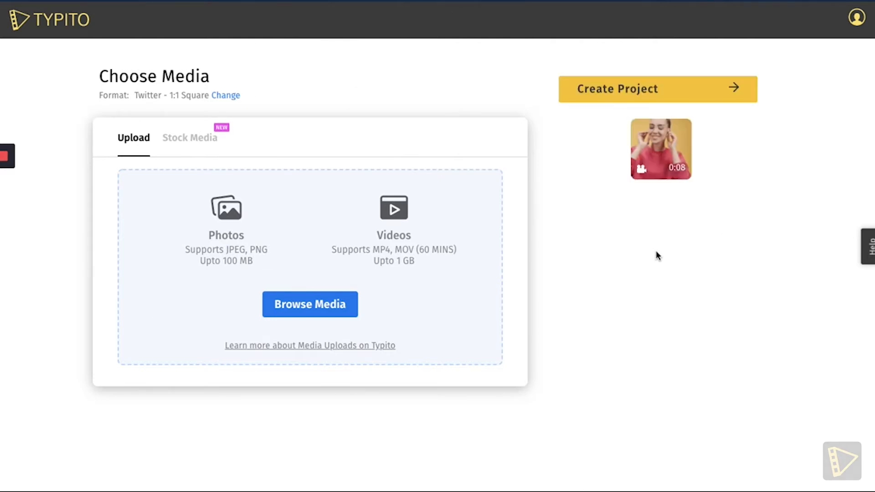
{"action": "left_click", "coordinate": [721, 97]}
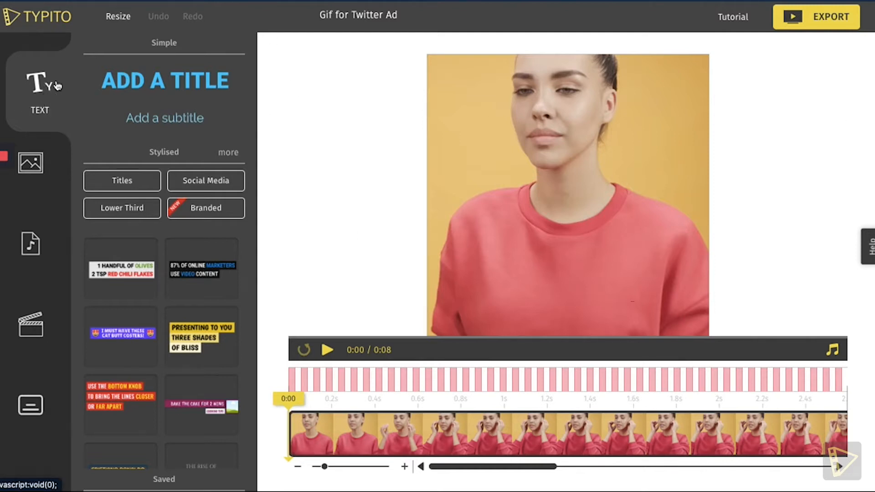
- Add a simple title to the video reading "MID-YEAR SALE" on two lines
{"action": "left_click", "coordinate": [144, 81]}
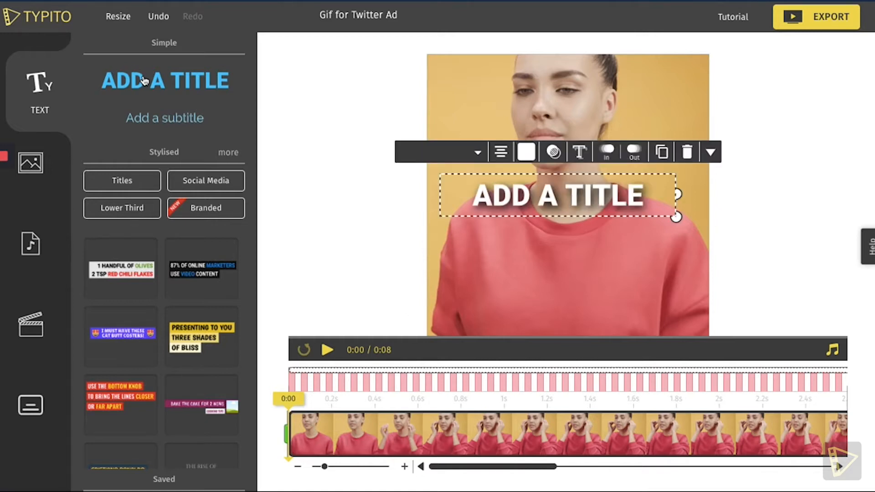
{"action": "triple_click", "coordinate": [545, 189]}
{"action": "type", "text": "MID-YEAR"}
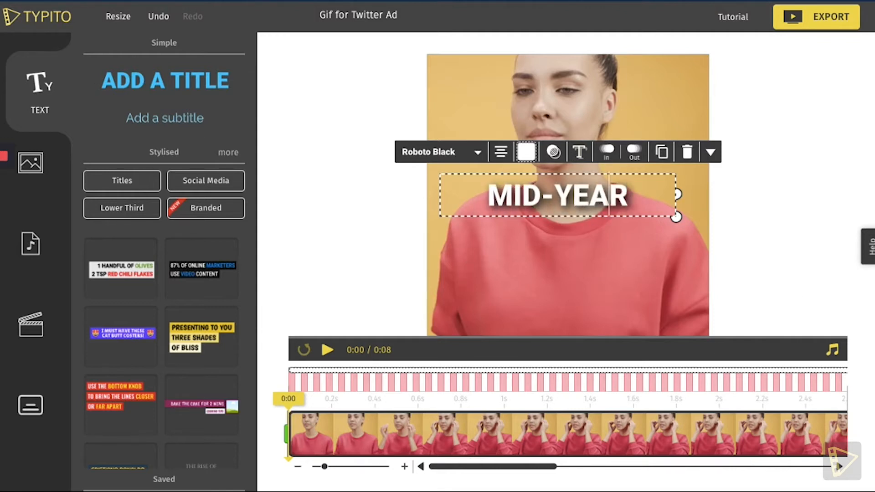
{"action": "key", "text": "Return"}
{"action": "type", "text": "SALE"}
- Left-align the MID-YEAR SALE title, enlarge it and place it in the lower-left area of the video
{"action": "left_click", "coordinate": [500, 151]}
{"action": "left_click", "coordinate": [476, 124]}
{"action": "left_click_drag", "start_coordinate": [677, 216], "coordinate": [610, 218]}
{"action": "left_click_drag", "start_coordinate": [607, 259], "coordinate": [678, 292]}
{"action": "left_click_drag", "start_coordinate": [638, 172], "coordinate": [624, 205]}
{"action": "left_click_drag", "start_coordinate": [664, 326], "coordinate": [662, 290]}
- Change the MID-YEAR SALE title to a heavy sans-serif font
{"action": "left_click", "coordinate": [469, 185]}
{"action": "scroll", "coordinate": [462, 258], "scroll_direction": "down", "scroll_amount": 8}
{"action": "scroll", "coordinate": [461, 258], "scroll_direction": "down", "scroll_amount": 3}
{"action": "left_click", "coordinate": [501, 265]}
{"action": "left_click", "coordinate": [718, 235]}
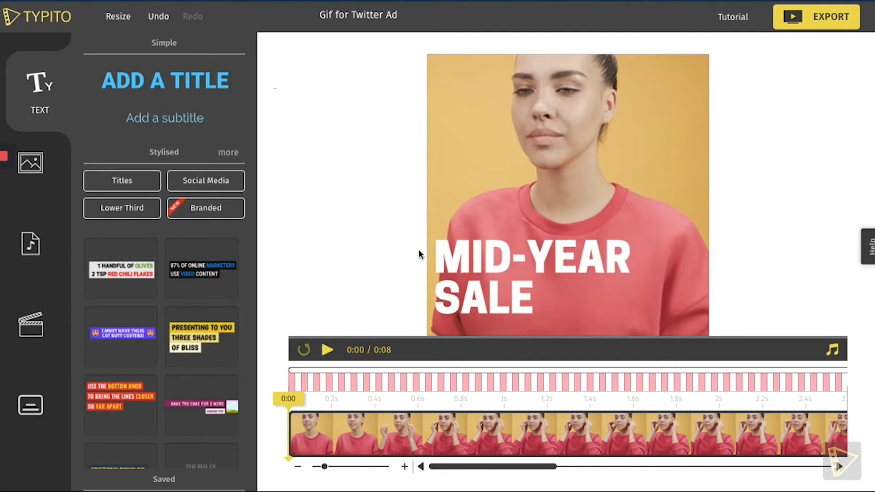
- Add a second simple title reading "50%" and set its font to Cooper Hewitt
{"action": "left_click", "coordinate": [199, 81]}
{"action": "type", "text": "50%"}
{"action": "left_click", "coordinate": [445, 152]}
{"action": "left_click", "coordinate": [445, 173]}
{"action": "type", "text": "cooper"}
{"action": "left_click", "coordinate": [433, 193]}
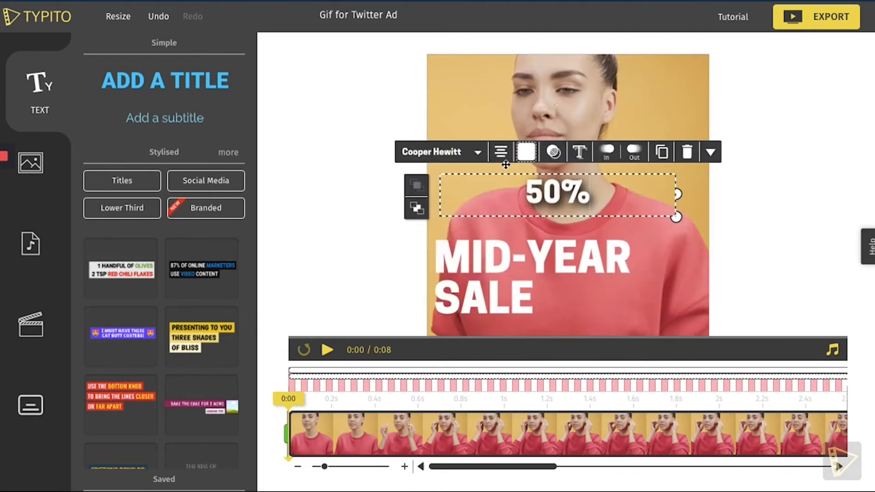
- Color the 50% title black without a shadow and fit it in large size directly above MID-YEAR SALE
{"action": "left_click", "coordinate": [526, 152]}
{"action": "left_click", "coordinate": [448, 301]}
{"action": "left_click", "coordinate": [579, 152]}
{"action": "left_click_drag", "start_coordinate": [676, 196], "coordinate": [571, 245]}
{"action": "left_click_drag", "start_coordinate": [553, 203], "coordinate": [541, 211]}
{"action": "left_click", "coordinate": [346, 142]}
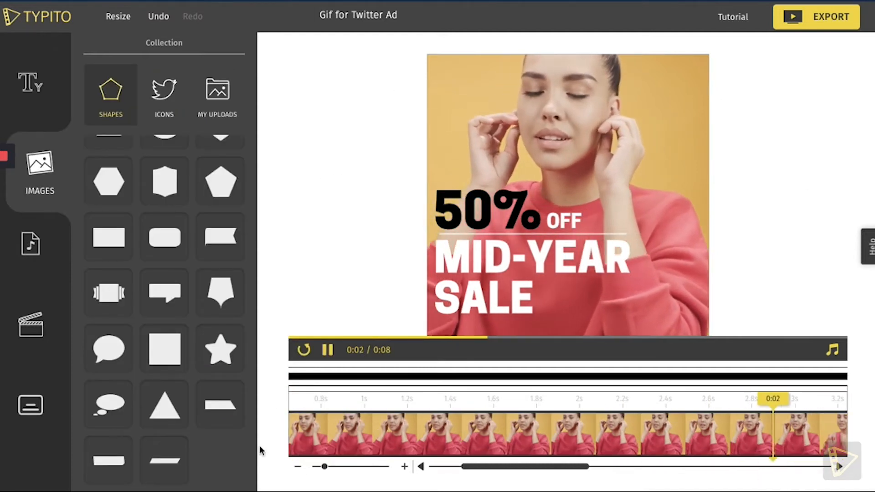
- Add the uploaded "af." logo, shrunk into the upper-left corner of the video, and return playback to the start
{"action": "key", "text": "space"}
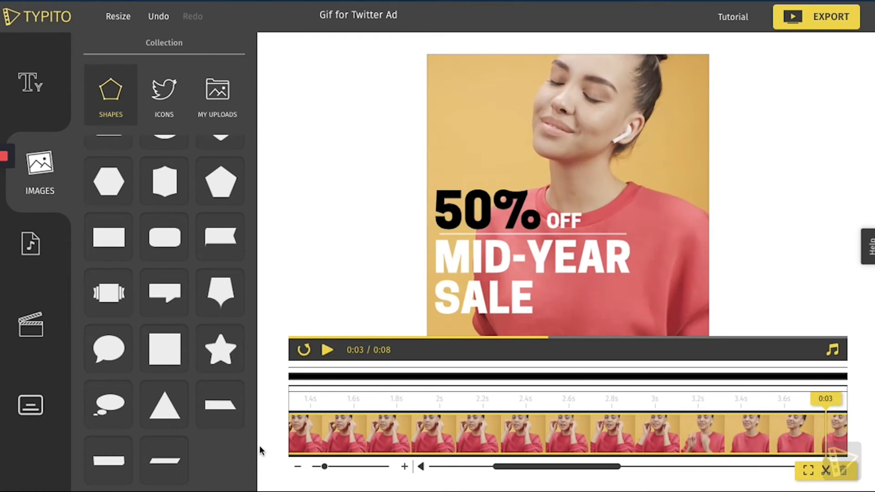
{"action": "left_click", "coordinate": [19, 114]}
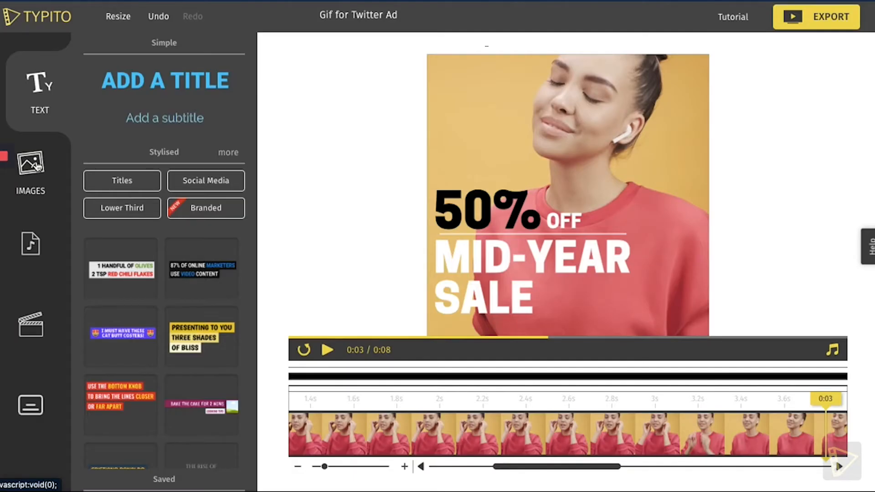
{"action": "left_click", "coordinate": [38, 166]}
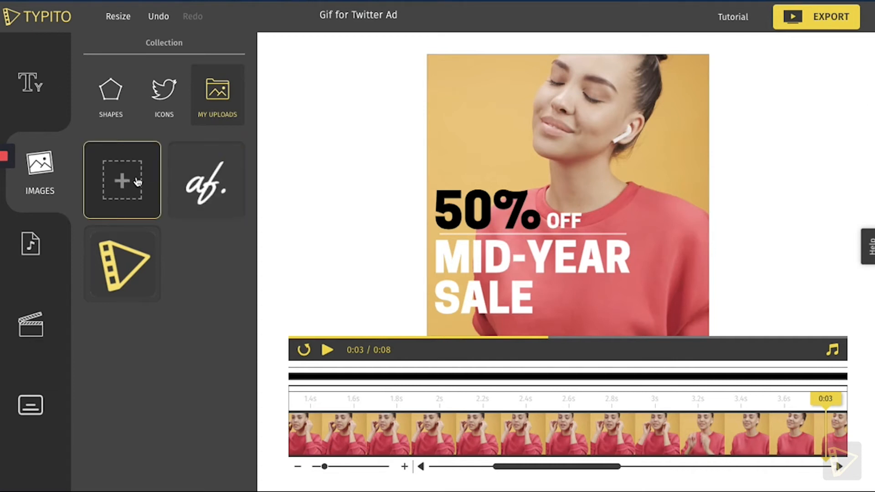
{"action": "left_click", "coordinate": [206, 185]}
{"action": "left_click_drag", "start_coordinate": [539, 201], "coordinate": [612, 136]}
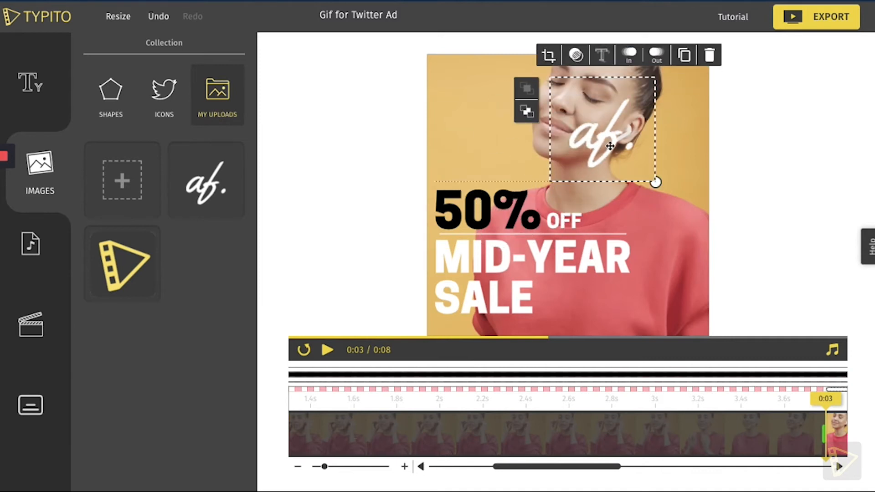
{"action": "left_click_drag", "start_coordinate": [653, 179], "coordinate": [466, 91]}
{"action": "left_click", "coordinate": [381, 105]}
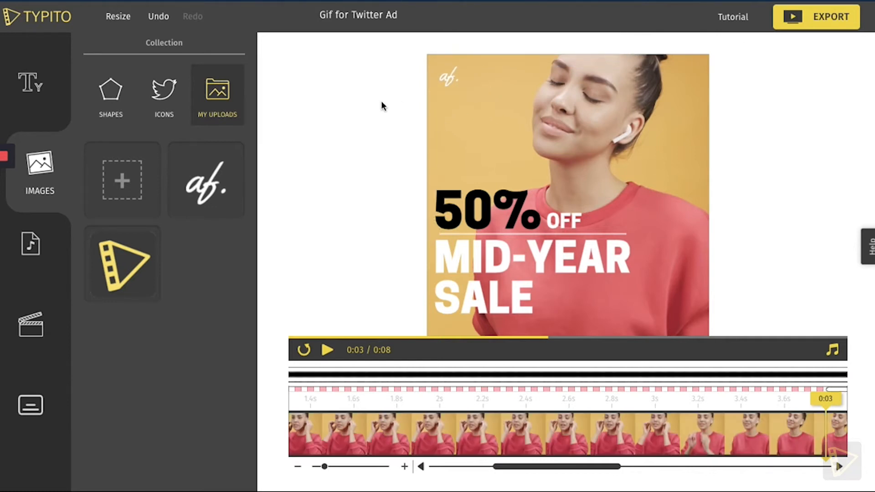
{"action": "left_click", "coordinate": [303, 350]}
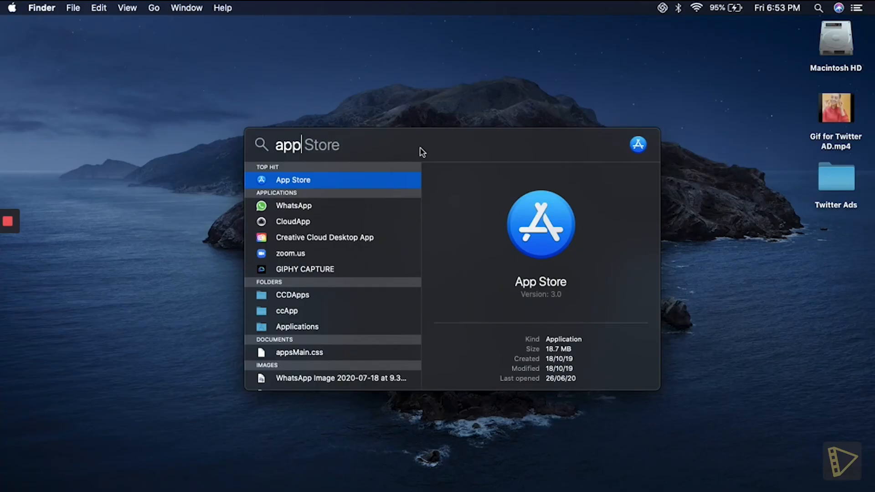
- Switch to the App Store and search for giphy
{"action": "double_click", "coordinate": [348, 182]}
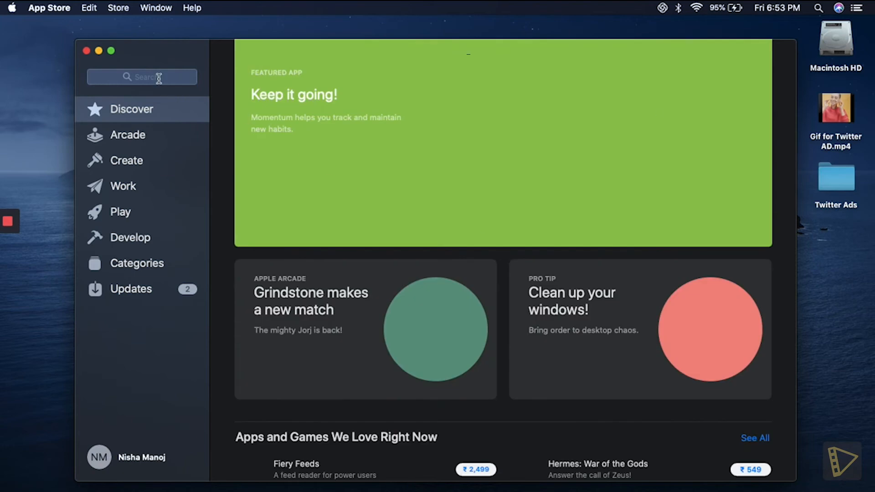
{"action": "left_click", "coordinate": [159, 78]}
{"action": "type", "text": "giphy"}
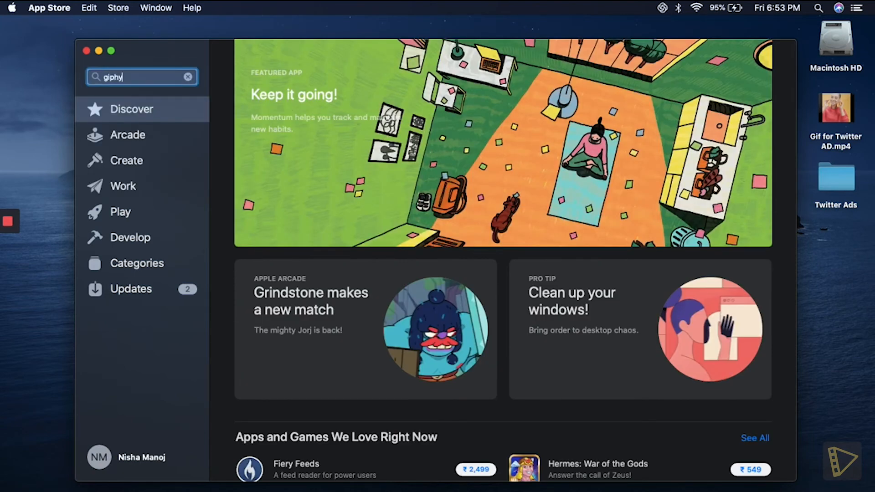
{"action": "key", "text": "Return"}
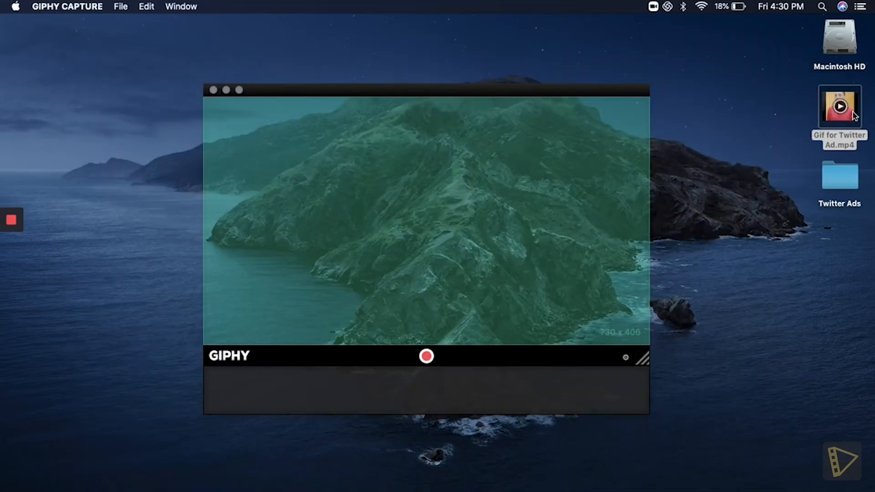
- Open Gif for Twitter Ad.mp4 from the desktop and fit the GIPHY Capture frame exactly around its video
{"action": "double_click", "coordinate": [839, 107]}
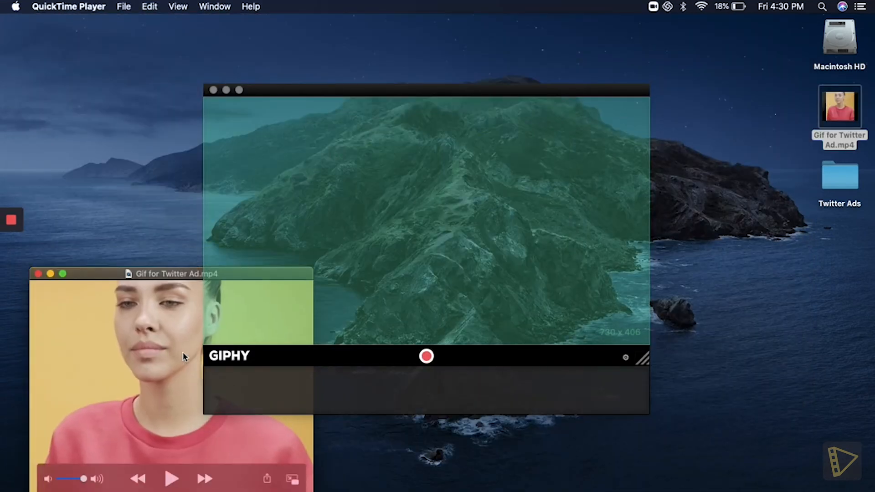
{"action": "left_click_drag", "start_coordinate": [183, 356], "coordinate": [405, 185]}
{"action": "left_click_drag", "start_coordinate": [643, 358], "coordinate": [529, 388]}
{"action": "left_click", "coordinate": [202, 373]}
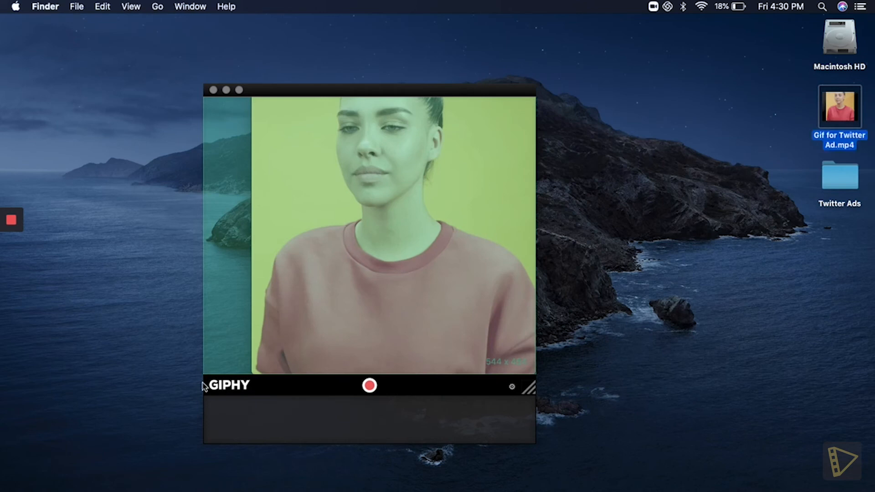
{"action": "left_click", "coordinate": [203, 377]}
{"action": "left_click_drag", "start_coordinate": [205, 384], "coordinate": [253, 383]}
{"action": "left_click_drag", "start_coordinate": [579, 386], "coordinate": [532, 397]}
{"action": "left_click_drag", "start_coordinate": [525, 346], "coordinate": [522, 341]}
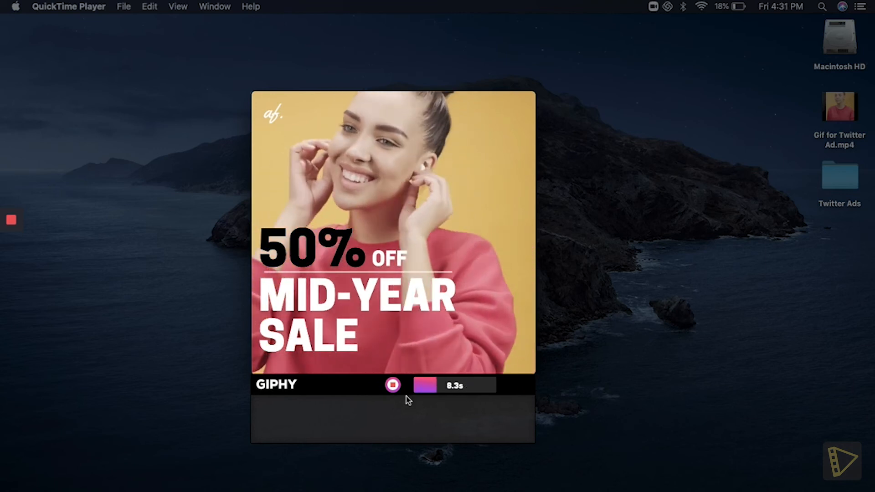
- Stop the screen capture and save the recorded clip to the Desktop as a GIF named TwitterAd_MidSummerSale
{"action": "left_click", "coordinate": [393, 386]}
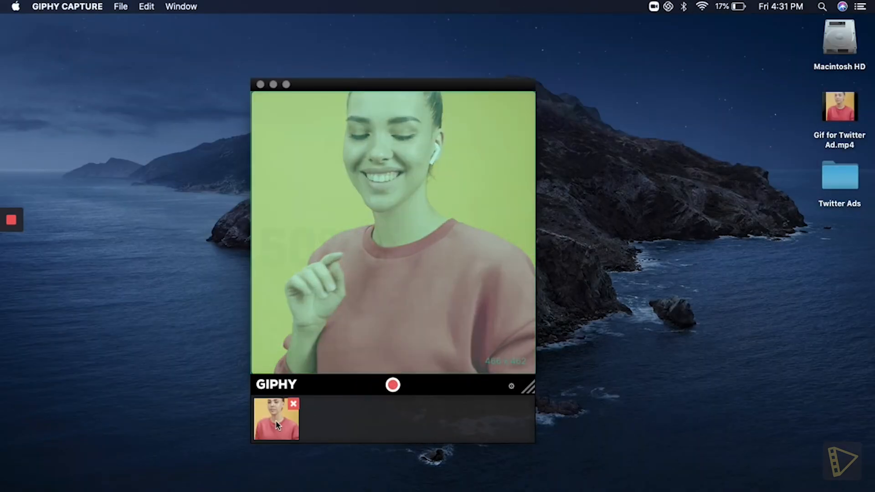
{"action": "left_click", "coordinate": [276, 425]}
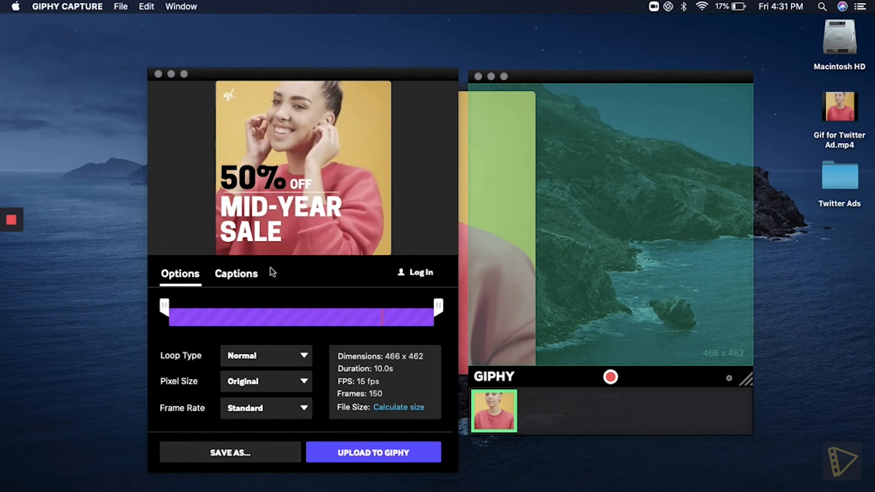
{"action": "left_click", "coordinate": [250, 454]}
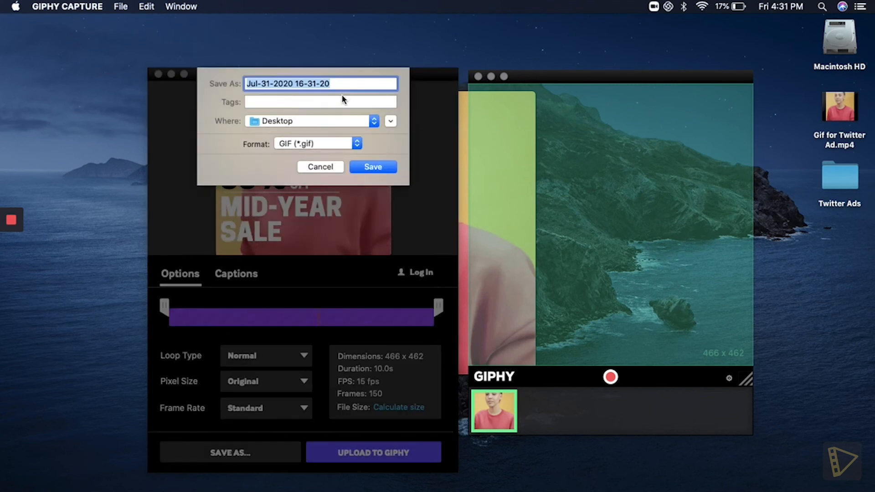
{"action": "key", "text": "BackSpace"}
{"action": "type", "text": "TwitterAd"}
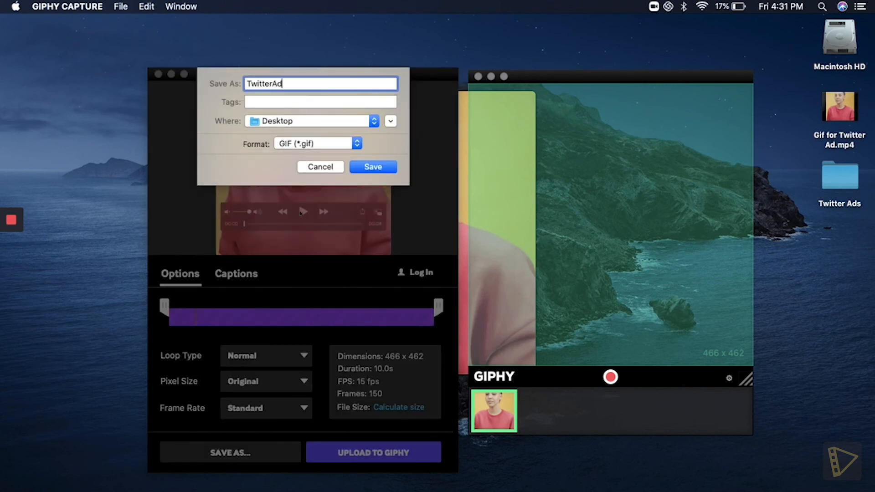
{"action": "type", "text": "_MidSummerSale"}
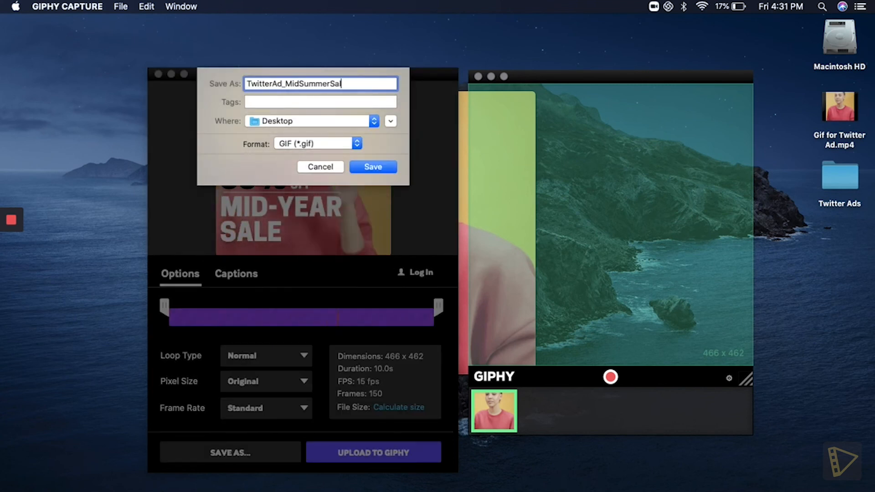
{"action": "left_click", "coordinate": [377, 168]}
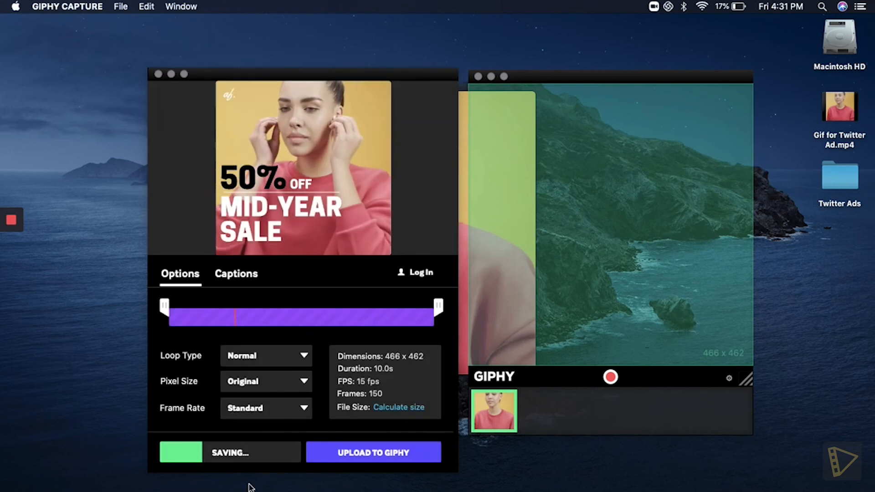